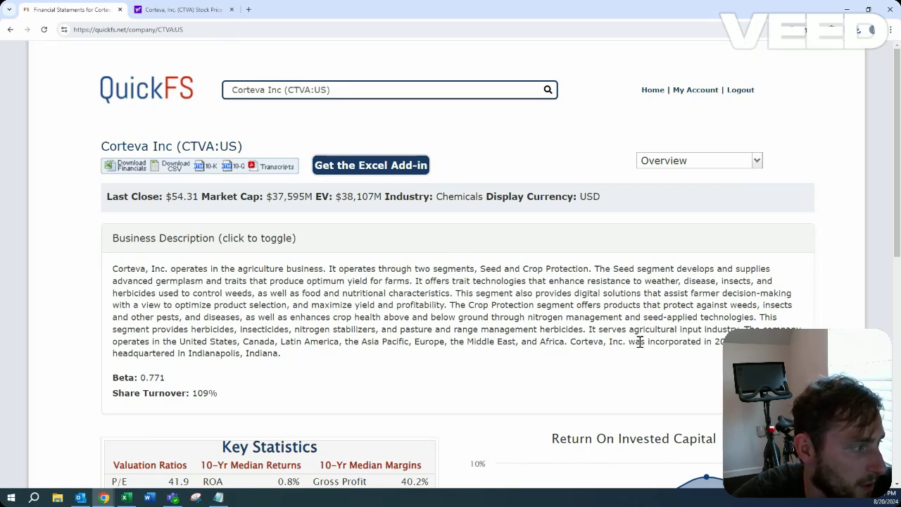
Collapse Corteva's business description and review the overview's key statistics, return on invested capital and annual figures.
{"action": "left_click", "coordinate": [499, 241]}
{"action": "scroll", "coordinate": [497, 241], "scroll_direction": "down", "scroll_amount": 3}
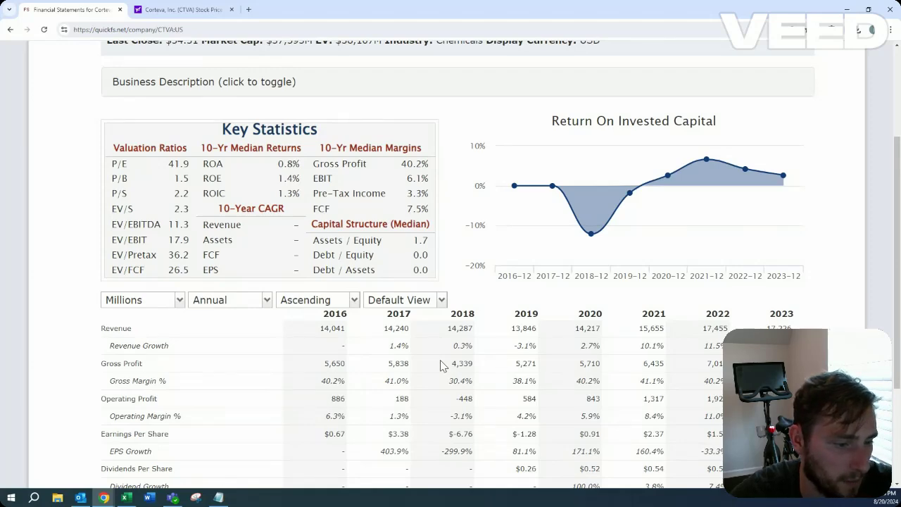
{"action": "scroll", "coordinate": [442, 365], "scroll_direction": "down", "scroll_amount": 1}
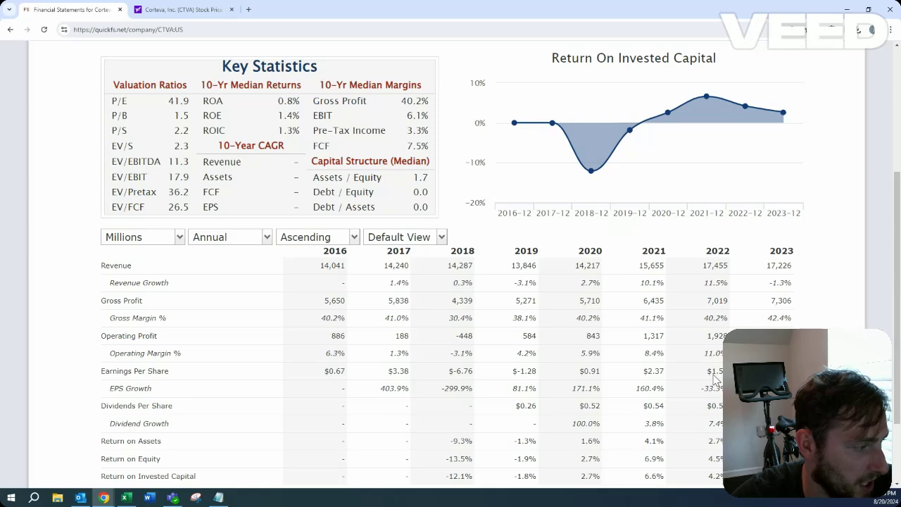
{"action": "scroll", "coordinate": [712, 374], "scroll_direction": "down", "scroll_amount": 1}
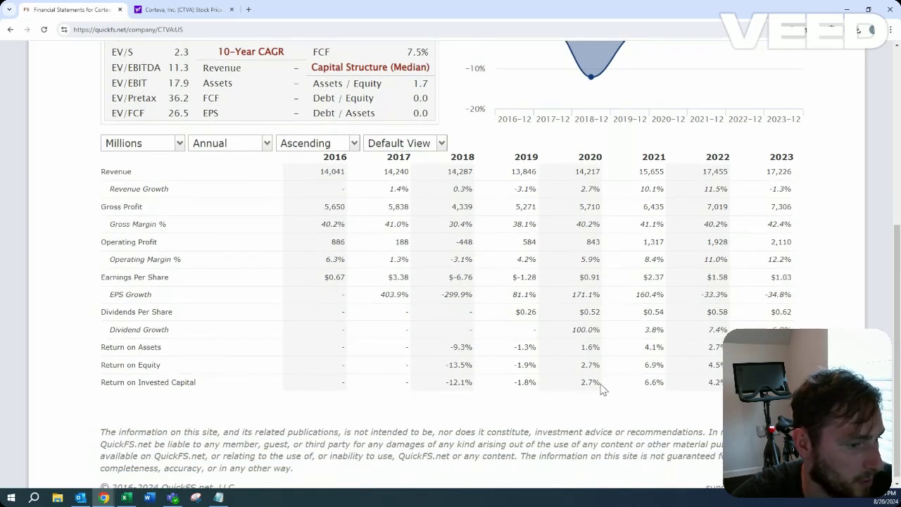
{"action": "scroll", "coordinate": [699, 345], "scroll_direction": "up", "scroll_amount": 2}
{"action": "scroll", "coordinate": [699, 345], "scroll_direction": "up", "scroll_amount": 2}
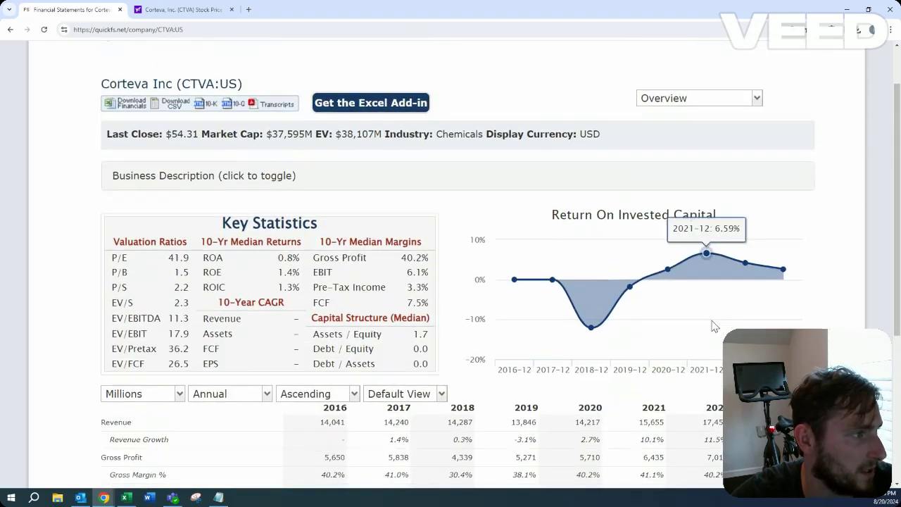
Review Corteva's income statement and the assets and liabilities on its balance sheet.
{"action": "left_click", "coordinate": [703, 131]}
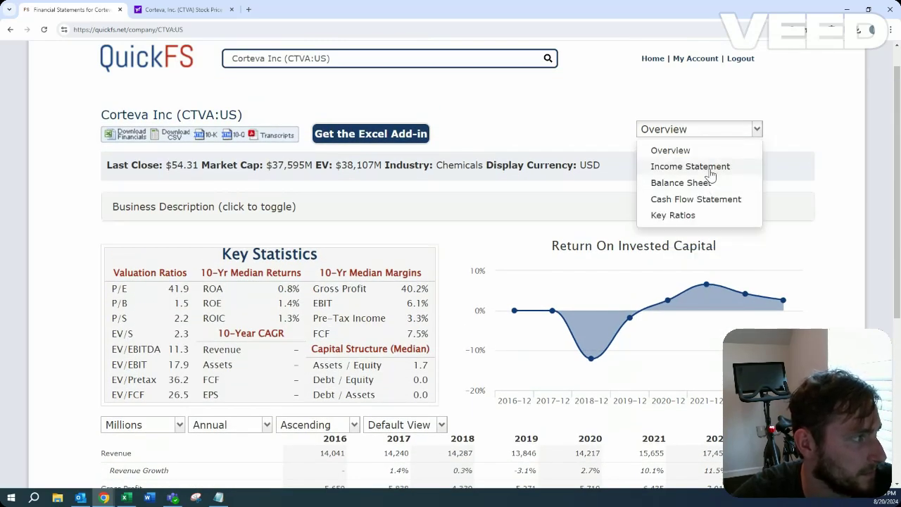
{"action": "left_click", "coordinate": [707, 168]}
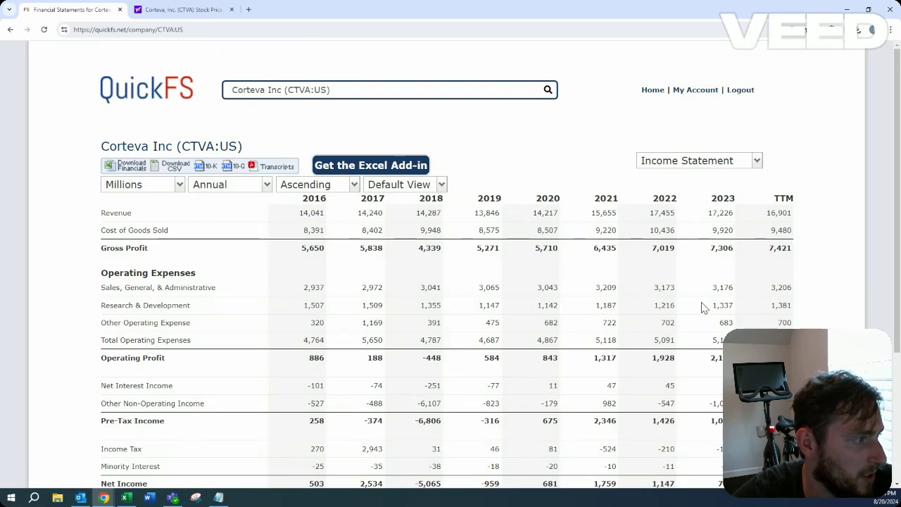
{"action": "left_click", "coordinate": [717, 169]}
{"action": "left_click", "coordinate": [714, 213]}
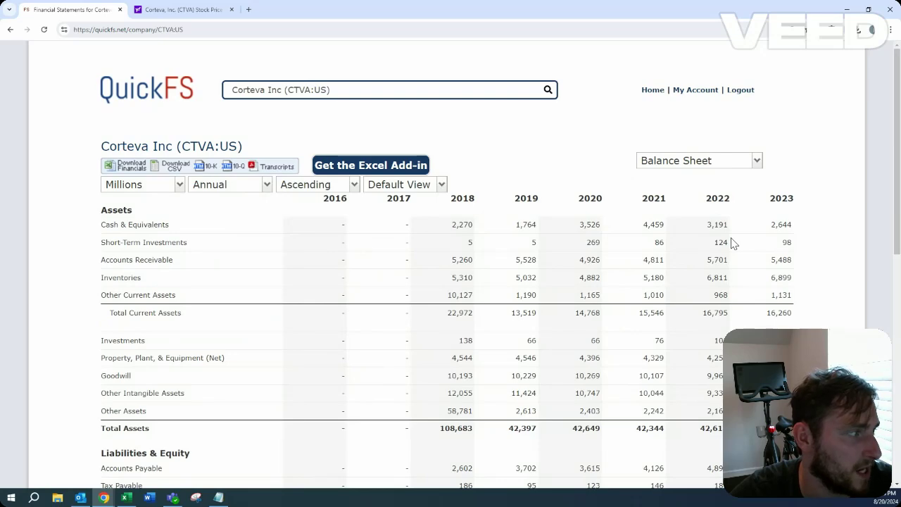
{"action": "scroll", "coordinate": [732, 243], "scroll_direction": "down", "scroll_amount": 3}
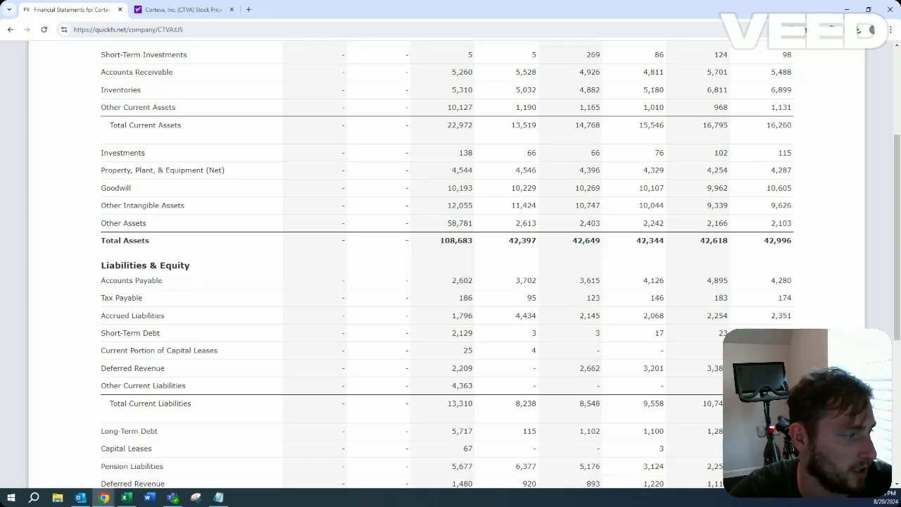
{"action": "scroll", "coordinate": [775, 326], "scroll_direction": "up", "scroll_amount": 2}
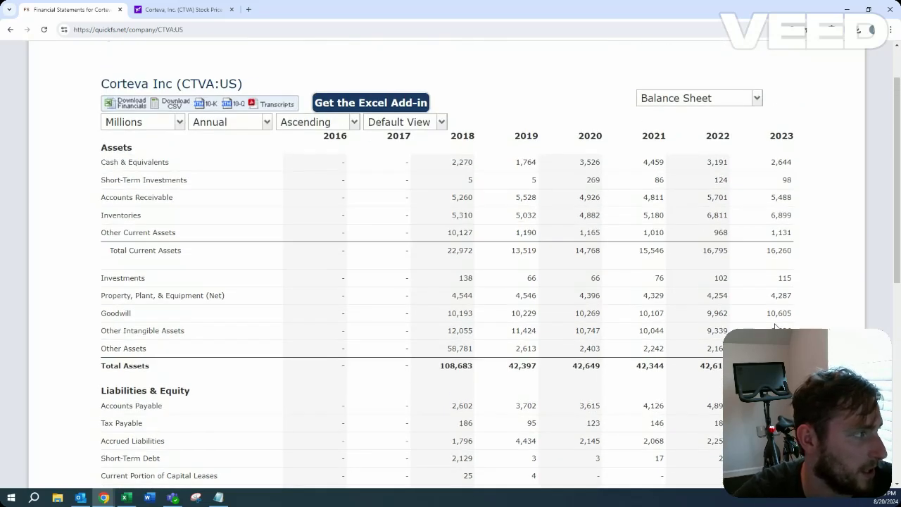
{"action": "scroll", "coordinate": [775, 317], "scroll_direction": "down", "scroll_amount": 2}
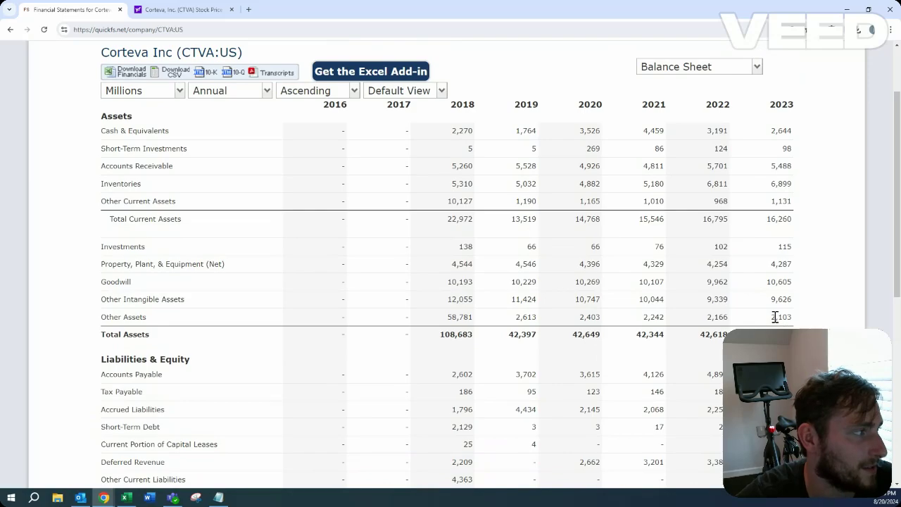
{"action": "scroll", "coordinate": [775, 322], "scroll_direction": "down", "scroll_amount": 1}
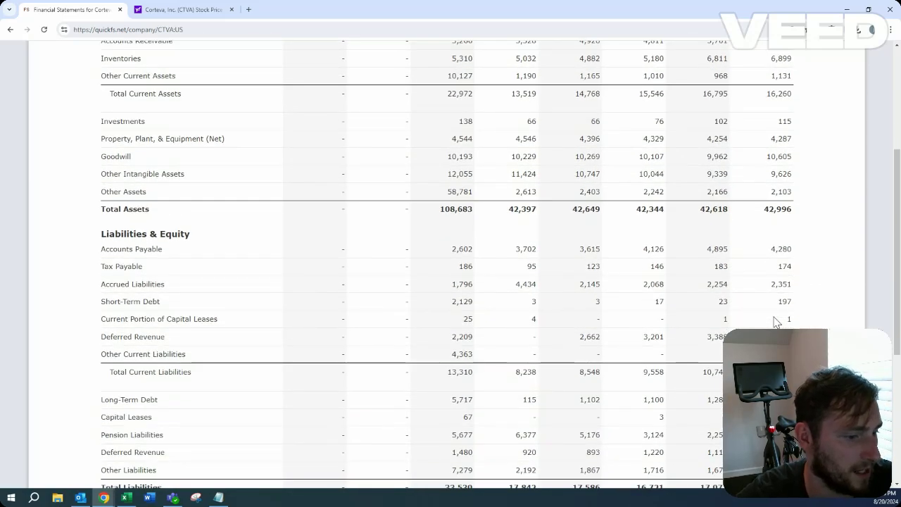
{"action": "scroll", "coordinate": [648, 285], "scroll_direction": "up", "scroll_amount": 3}
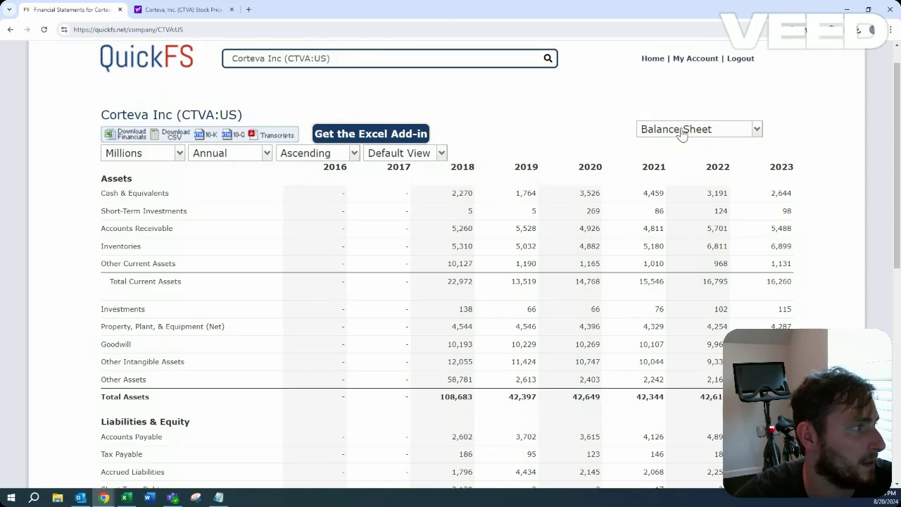
Open Corteva's cash flow statement and highlight the 2023 acquisitions figure.
{"action": "left_click", "coordinate": [681, 130]}
{"action": "left_click", "coordinate": [708, 202]}
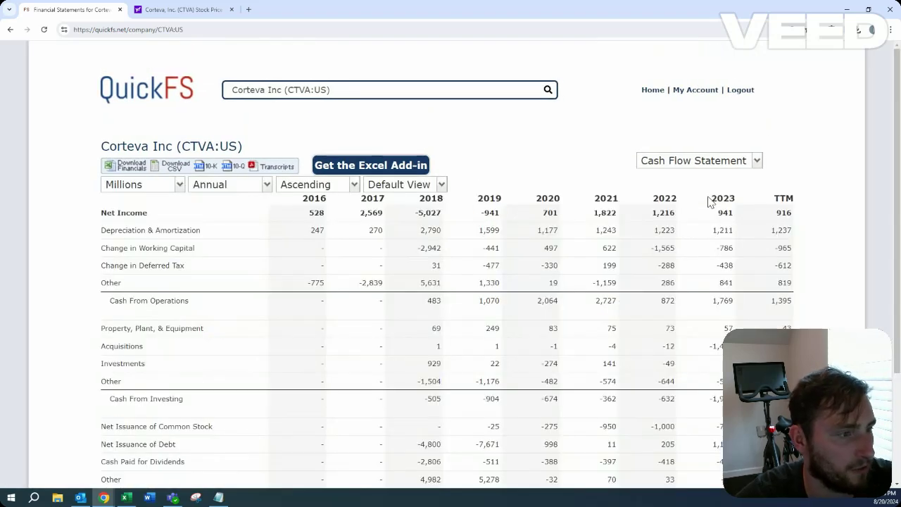
{"action": "scroll", "coordinate": [700, 211], "scroll_direction": "down", "scroll_amount": 1}
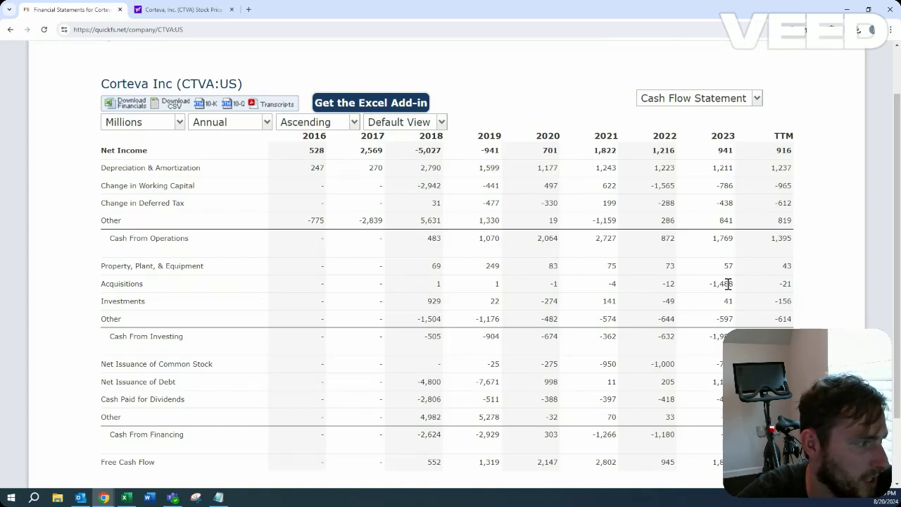
{"action": "left_click_drag", "start_coordinate": [733, 283], "coordinate": [711, 282]}
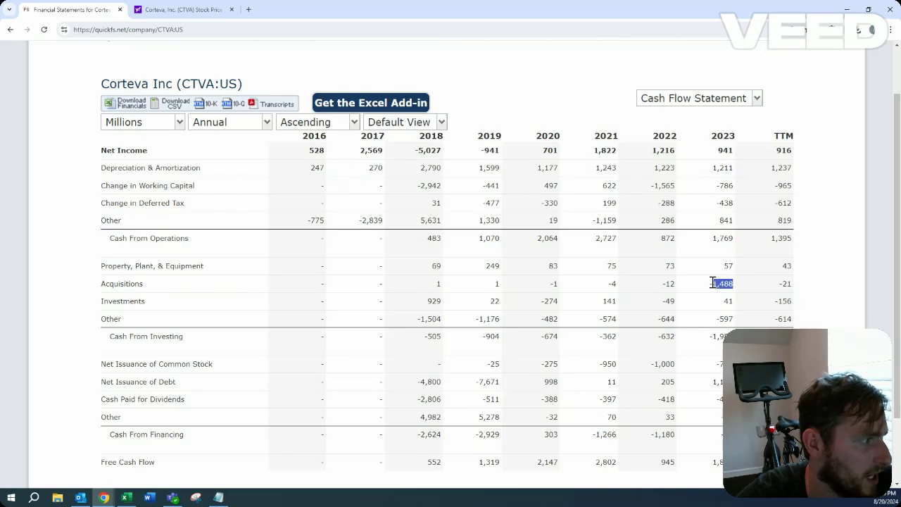
{"action": "left_click", "coordinate": [712, 283]}
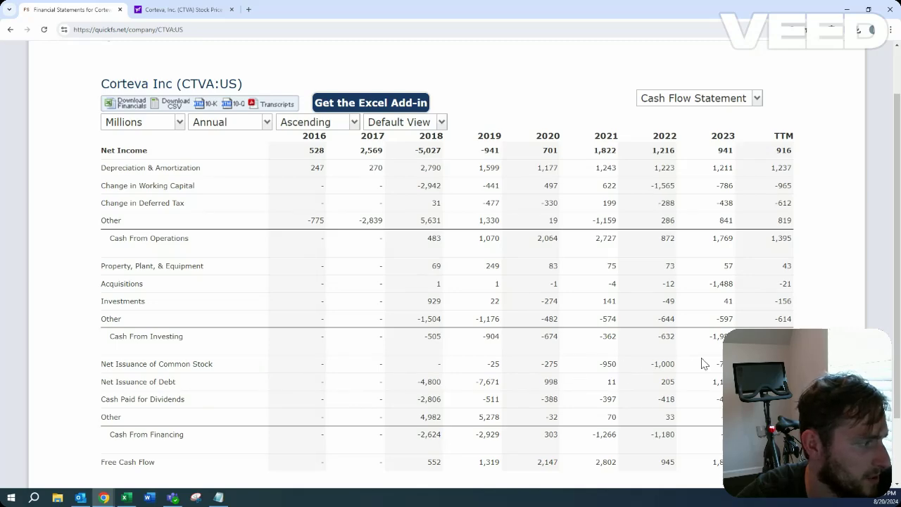
Check the CTVA quote on Yahoo Finance and highlight the Other investing cash flows for 2018 to 2023 in the QuickFS statement.
{"action": "left_click", "coordinate": [166, 8]}
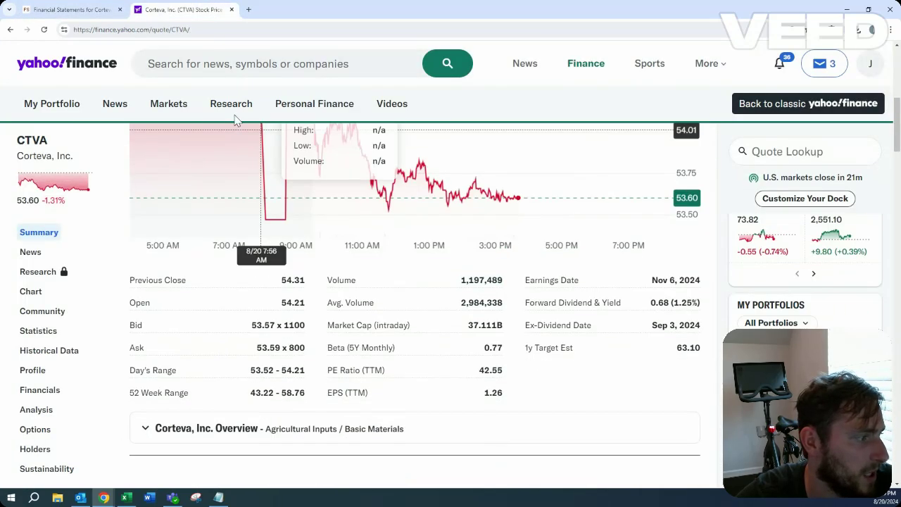
{"action": "left_click", "coordinate": [111, 13]}
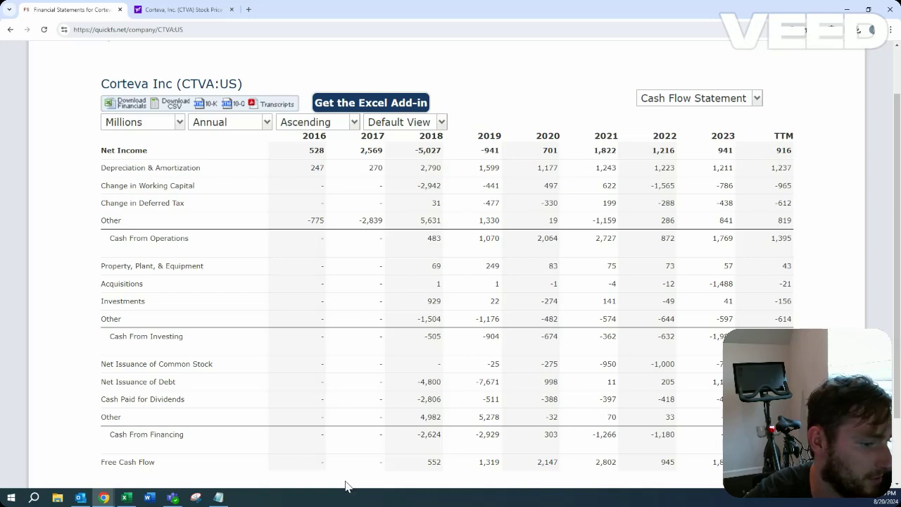
{"action": "left_click_drag", "start_coordinate": [427, 318], "coordinate": [740, 332]}
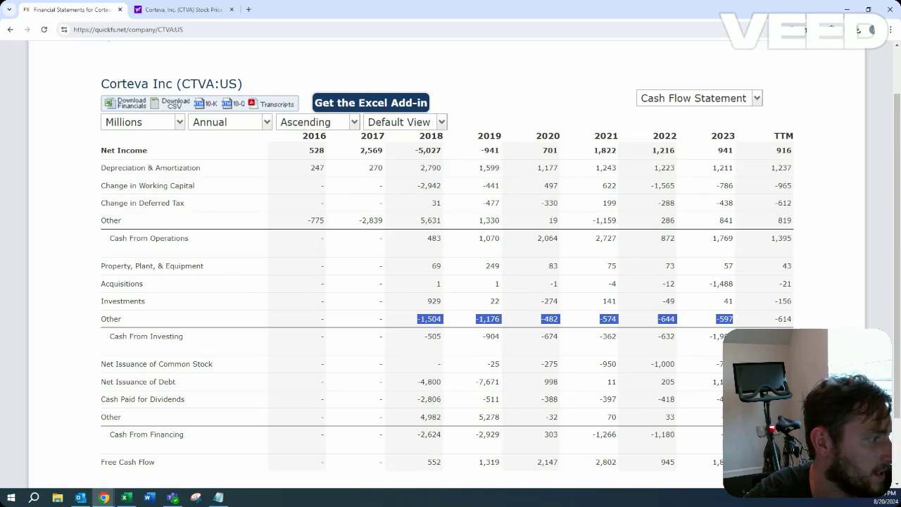
{"action": "left_click", "coordinate": [740, 332]}
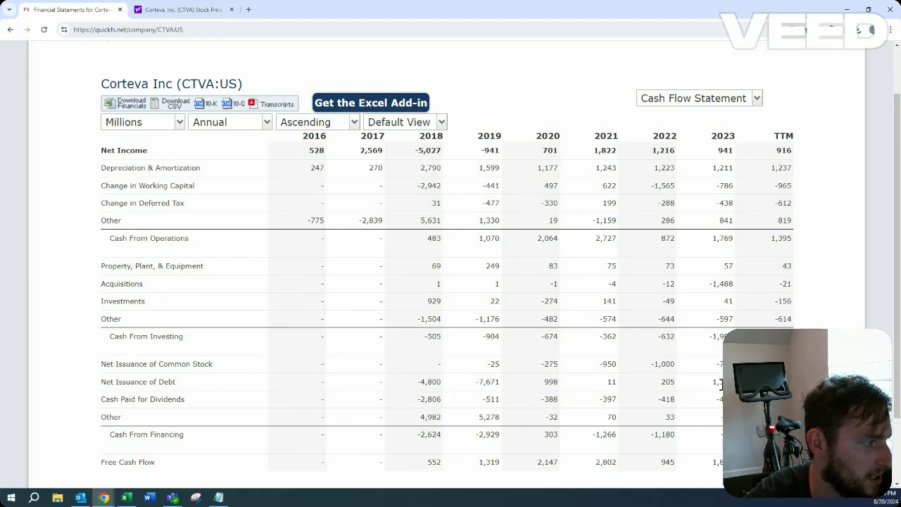
Review the revenue history in the QuickFS overview and set Corteva's Rev Change assumption to 3% in the Excel valuation sheet.
{"action": "key", "text": "alt+Tab"}
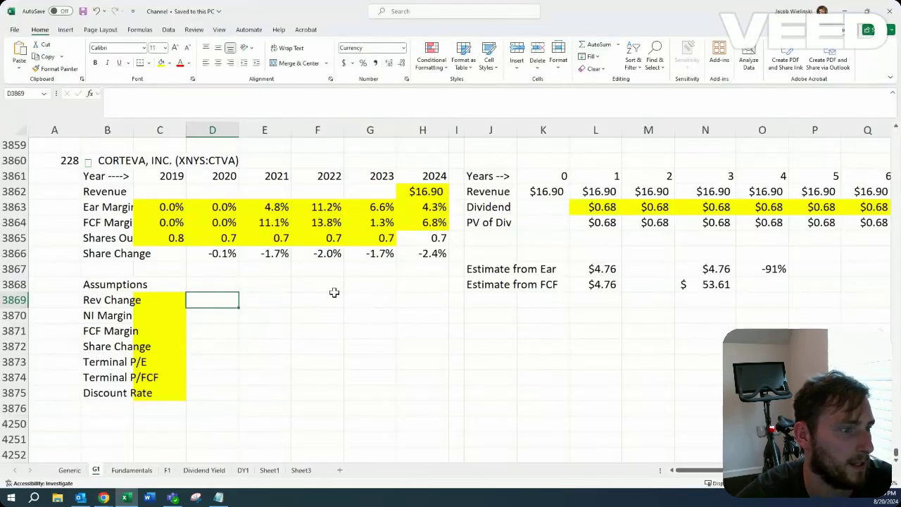
{"action": "left_click", "coordinate": [182, 301]}
{"action": "key", "text": "alt+Tab"}
{"action": "left_click", "coordinate": [712, 100]}
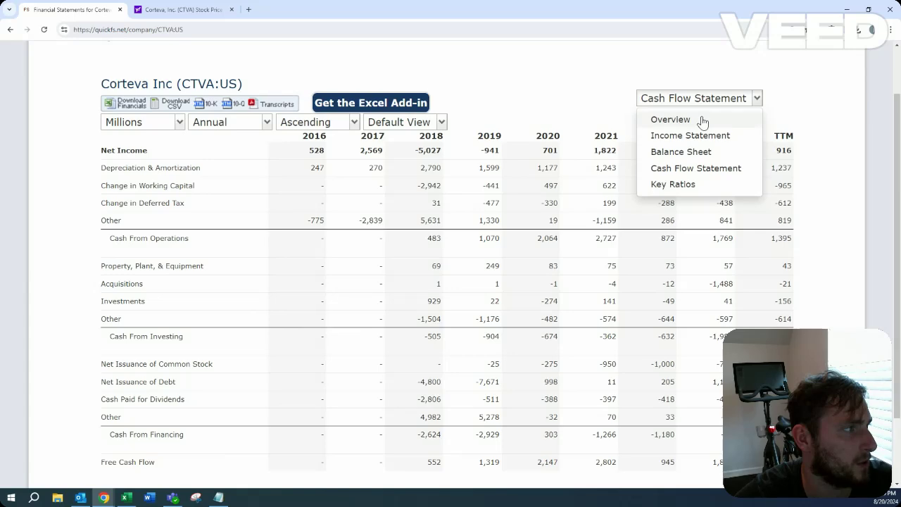
{"action": "left_click", "coordinate": [702, 122]}
{"action": "scroll", "coordinate": [616, 193], "scroll_direction": "down", "scroll_amount": 2}
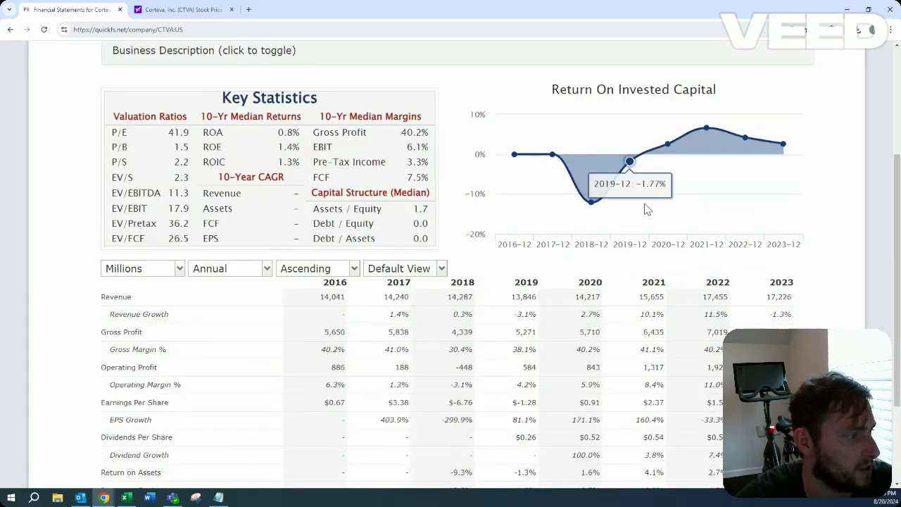
{"action": "scroll", "coordinate": [678, 227], "scroll_direction": "up", "scroll_amount": 1}
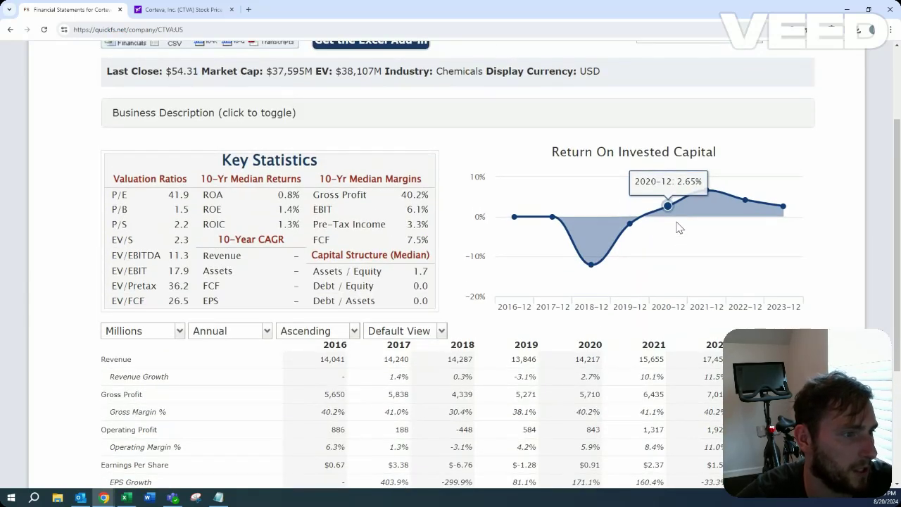
{"action": "key", "text": "alt+Tab"}
{"action": "type", "text": "3"}
{"action": "key", "text": "Return"}
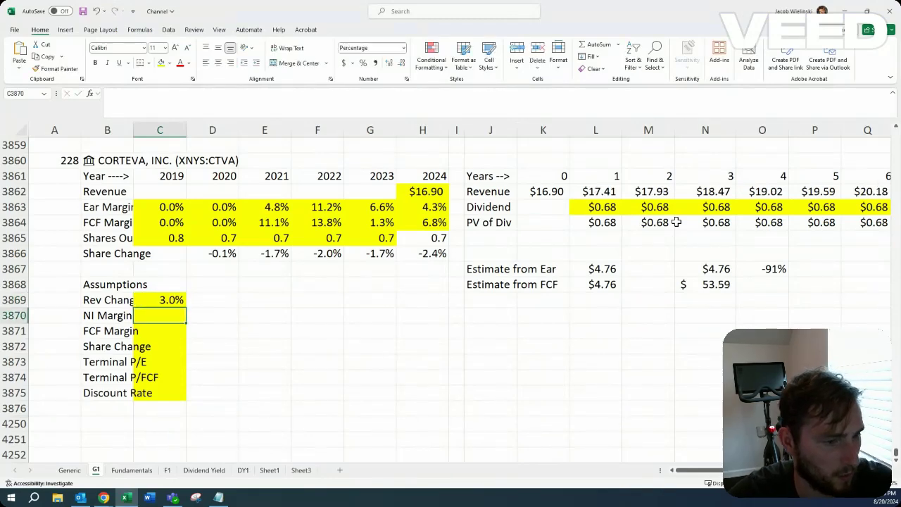
Set Terminal P/E and Terminal P/FCF to 14 and the Discount Rate to 15% in Corteva's assumptions.
{"action": "key", "text": "Down"}
{"action": "key", "text": "Down"}
{"action": "key", "text": "Down"}
{"action": "type", "text": "14"}
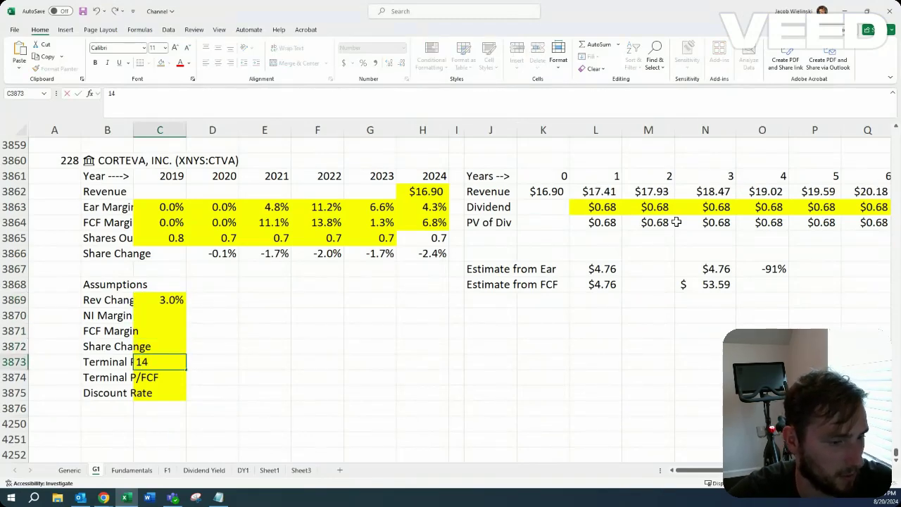
{"action": "key", "text": "Return"}
{"action": "type", "text": "14"}
{"action": "key", "text": "Return"}
{"action": "type", "text": "15"}
{"action": "key", "text": "Return"}
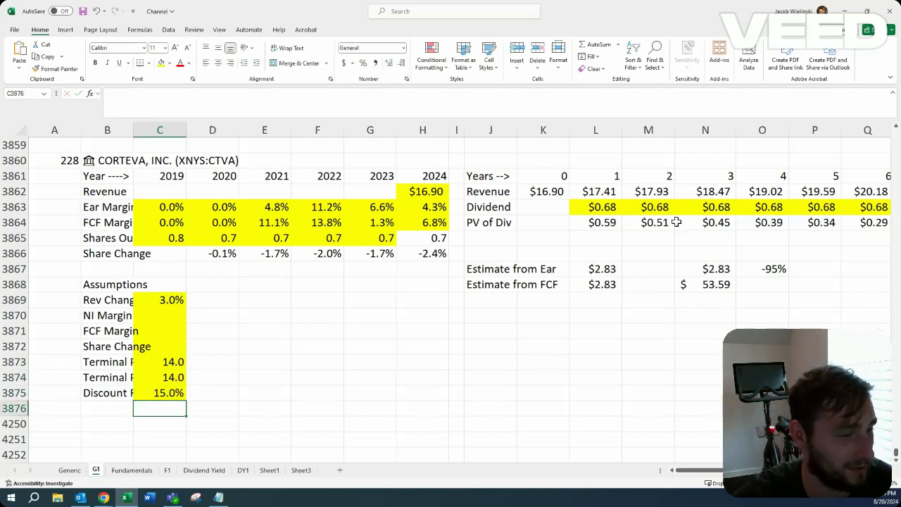
Examine Corteva's historical earnings and FCF margins for 2019 to 2024 by selecting the margin rows.
{"action": "key", "text": "Up"}
{"action": "key", "text": "Up"}
{"action": "key", "text": "Up"}
{"action": "key", "text": "Up"}
{"action": "key", "text": "Up"}
{"action": "key", "text": "Up"}
{"action": "key", "text": "Up"}
{"action": "key", "text": "Up"}
{"action": "key", "text": "Up"}
{"action": "key", "text": "Up"}
{"action": "key", "text": "Up"}
{"action": "key", "text": "Up"}
{"action": "key", "text": "Up"}
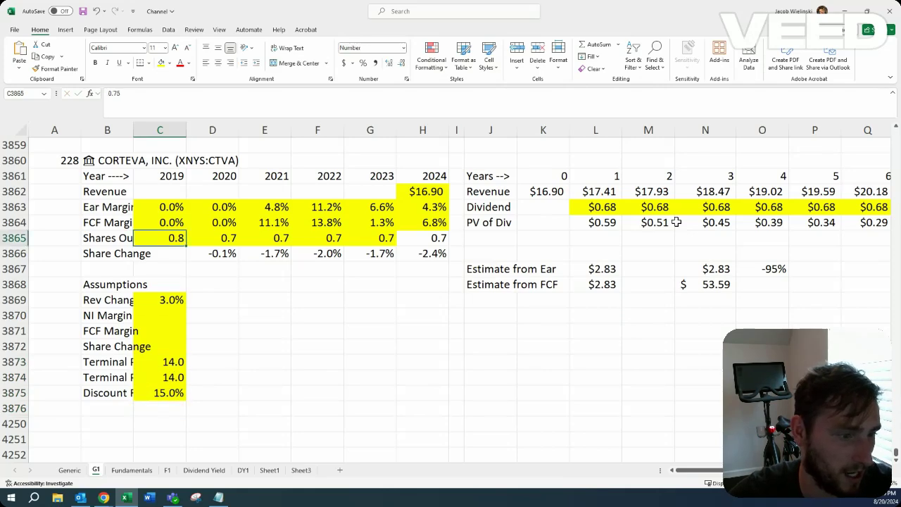
{"action": "key", "text": "shift+Right"}
{"action": "key", "text": "shift+Right"}
{"action": "key", "text": "shift+Right"}
{"action": "key", "text": "shift+Right"}
{"action": "key", "text": "shift+Right"}
{"action": "key", "text": "Down"}
{"action": "key", "text": "shift+Right"}
{"action": "key", "text": "shift+Right"}
{"action": "key", "text": "shift+Right"}
{"action": "key", "text": "shift+Right"}
{"action": "key", "text": "shift+Right"}
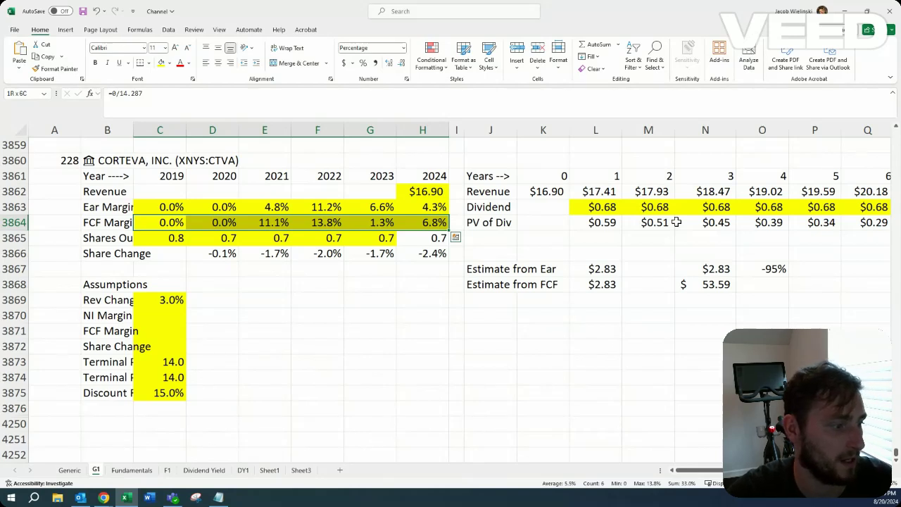
Set Corteva's NI Margin assumption to 5% and the FCF Margin assumption to 6%.
{"action": "key", "text": "Down"}
{"action": "key", "text": "Down"}
{"action": "key", "text": "Down"}
{"action": "key", "text": "Down"}
{"action": "key", "text": "Down"}
{"action": "key", "text": "Down"}
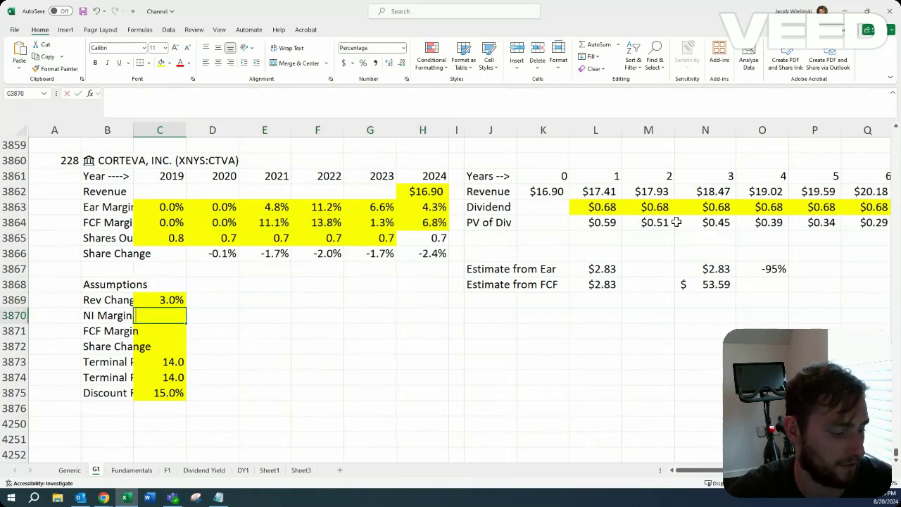
{"action": "type", "text": "5"}
{"action": "key", "text": "Return"}
{"action": "type", "text": "6"}
{"action": "key", "text": "Return"}
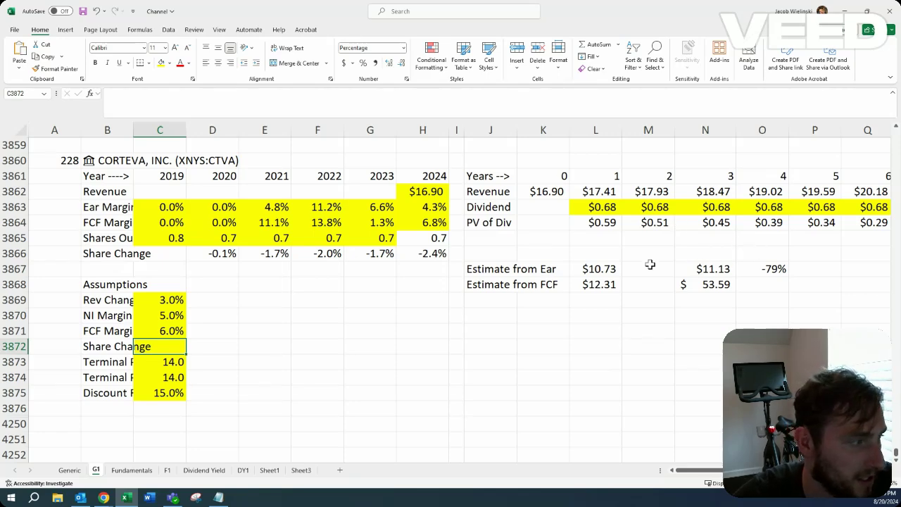
Check stock issuance in Corteva's Cash Flow Statement on QuickFS and set the Share Change assumption to -1.5% in the Excel valuation sheet.
{"action": "key", "text": "alt+Tab"}
{"action": "scroll", "coordinate": [666, 185], "scroll_direction": "up", "scroll_amount": 2}
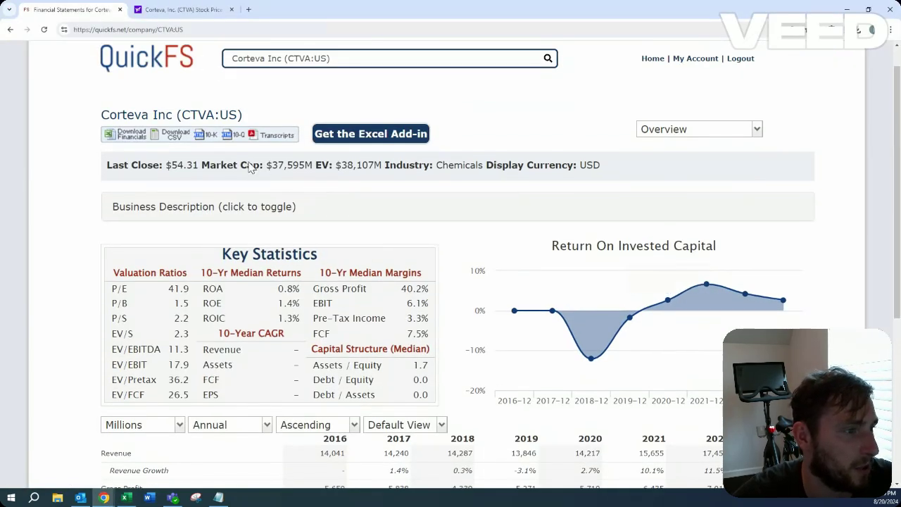
{"action": "left_click", "coordinate": [674, 135]}
{"action": "left_click", "coordinate": [710, 199]}
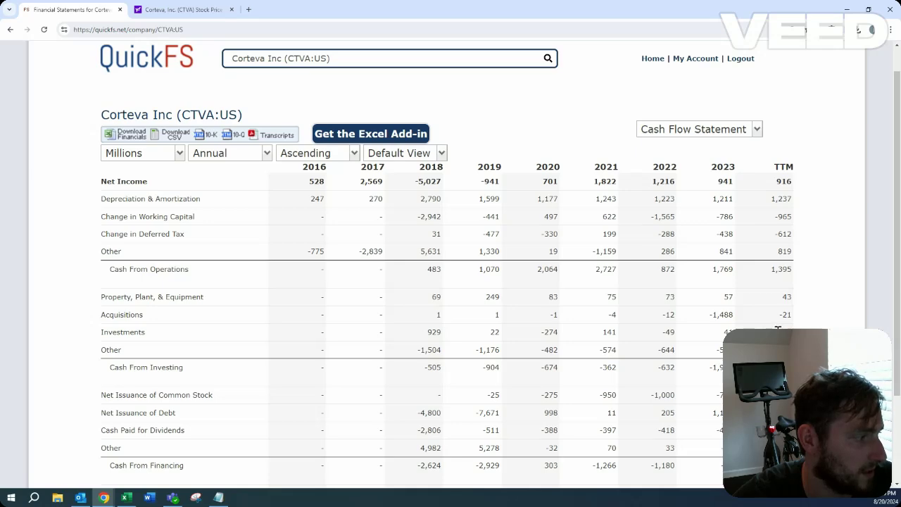
{"action": "scroll", "coordinate": [778, 329], "scroll_direction": "down", "scroll_amount": 2}
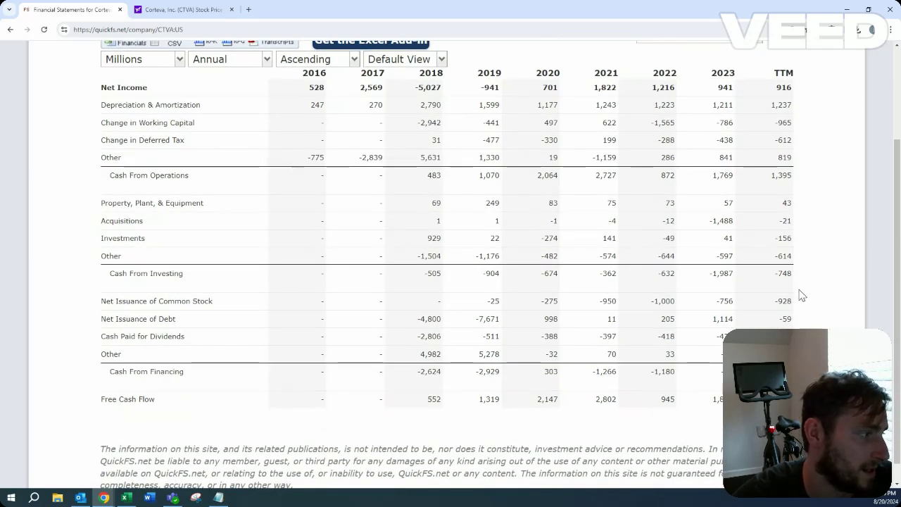
{"action": "key", "text": "alt+Tab"}
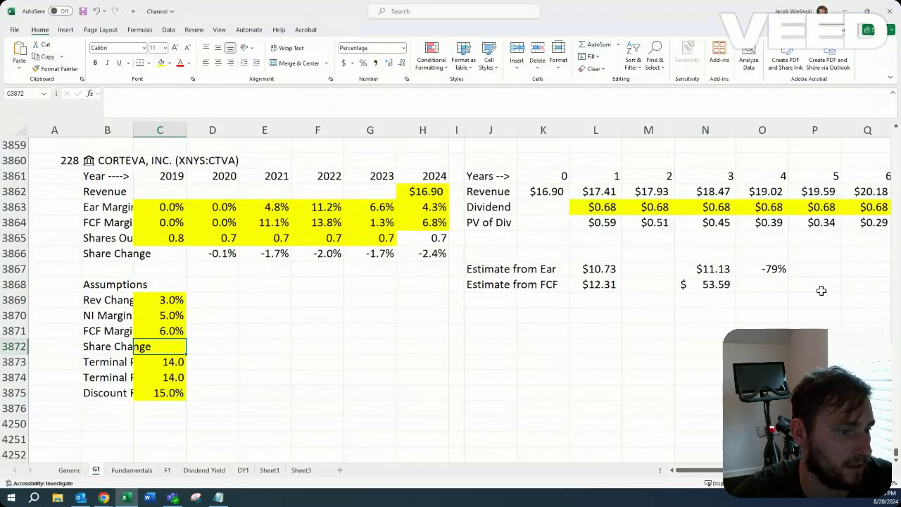
{"action": "type", "text": "-1.5"}
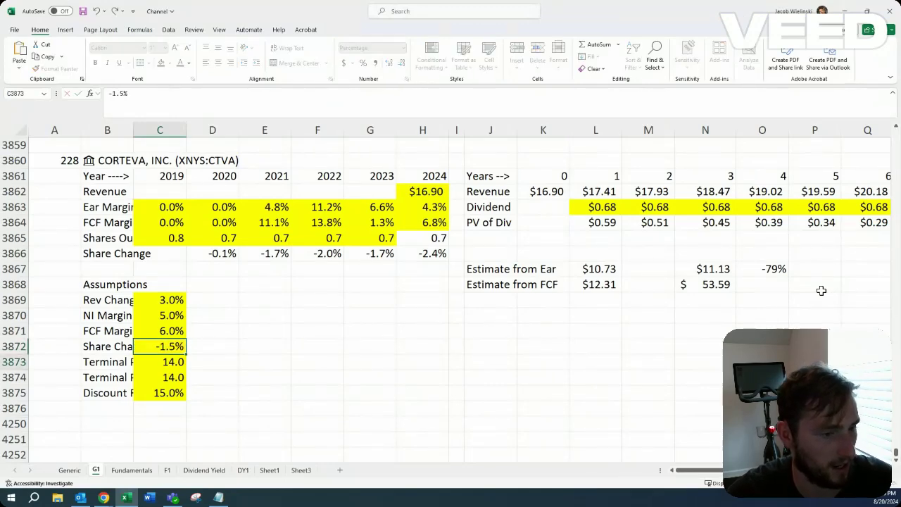
{"action": "key", "text": "Return"}
Recheck the QuickFS cash flow statement and examine the earnings and FCF estimates and the year 2 dividend in the Excel sheet.
{"action": "key", "text": "alt+Tab"}
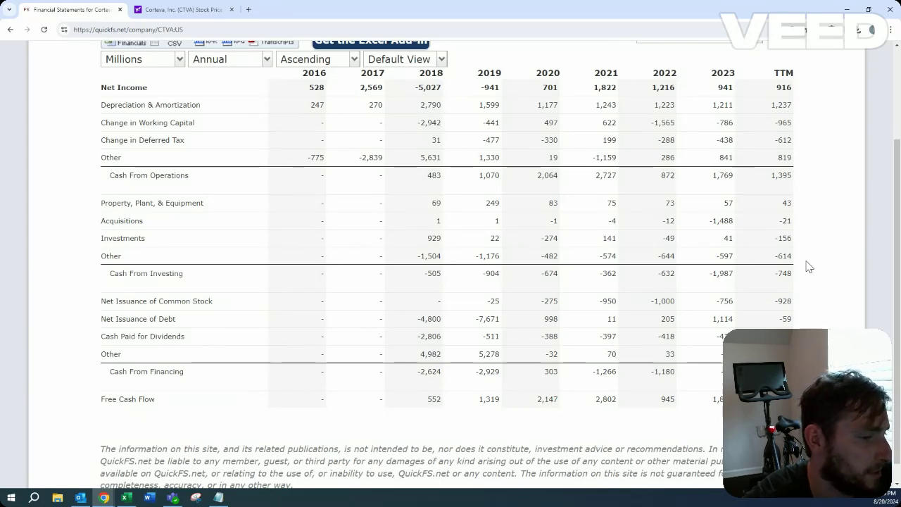
{"action": "key", "text": "alt+Tab"}
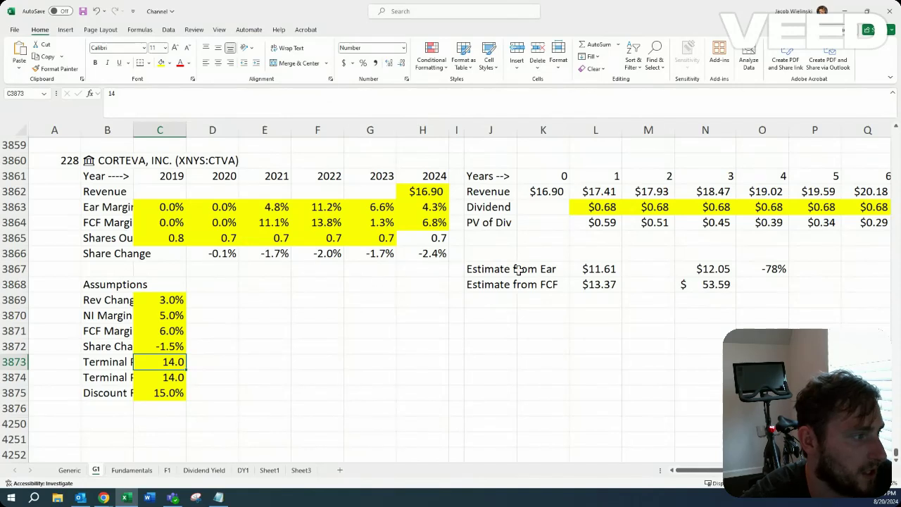
{"action": "left_click", "coordinate": [655, 206]}
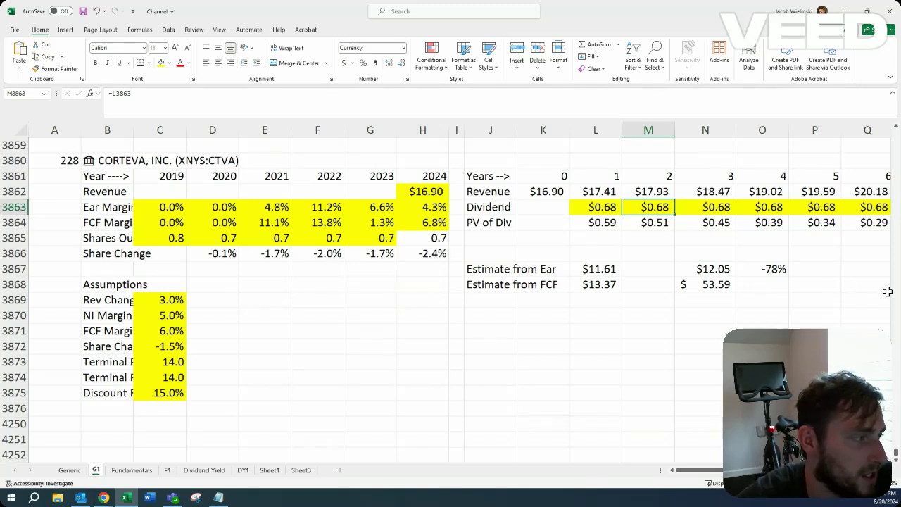
{"action": "left_click", "coordinate": [809, 282]}
{"action": "left_click", "coordinate": [67, 240]}
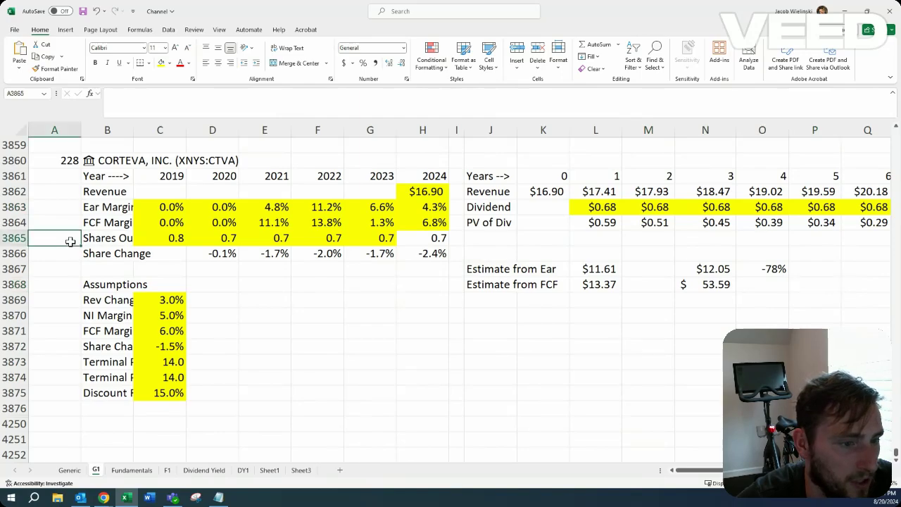
Review Corteva's key statistics in the QuickFS Overview and return to its historical figures in the Excel valuation sheet.
{"action": "key", "text": "alt+Tab"}
{"action": "scroll", "coordinate": [630, 155], "scroll_direction": "up", "scroll_amount": 3}
{"action": "left_click", "coordinate": [690, 166]}
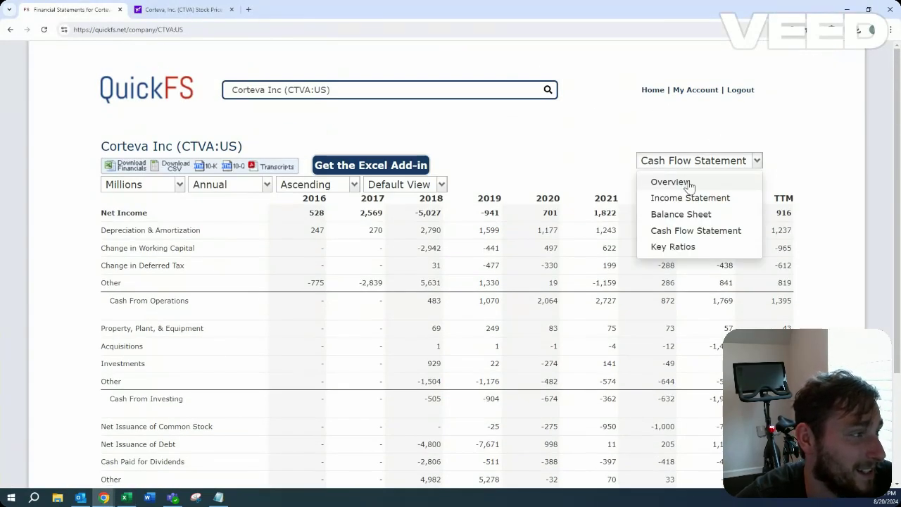
{"action": "left_click", "coordinate": [680, 181]}
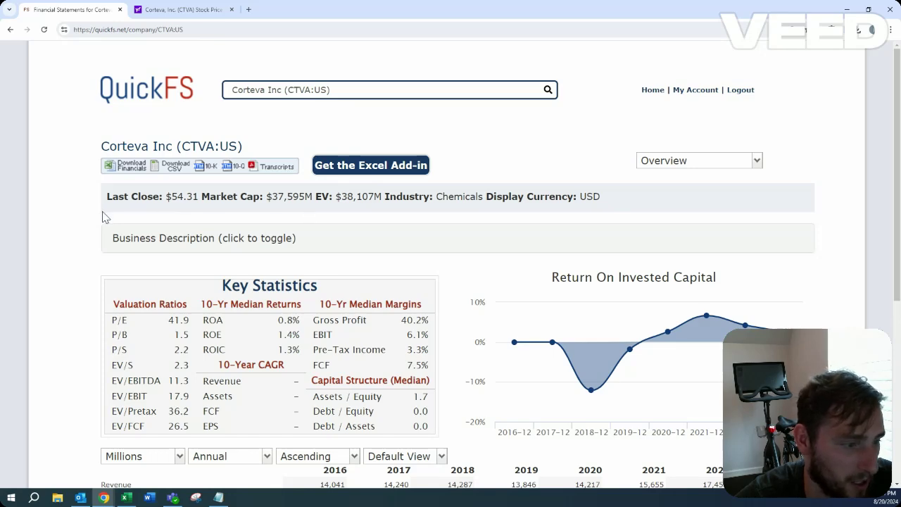
{"action": "scroll", "coordinate": [86, 230], "scroll_direction": "down", "scroll_amount": 1}
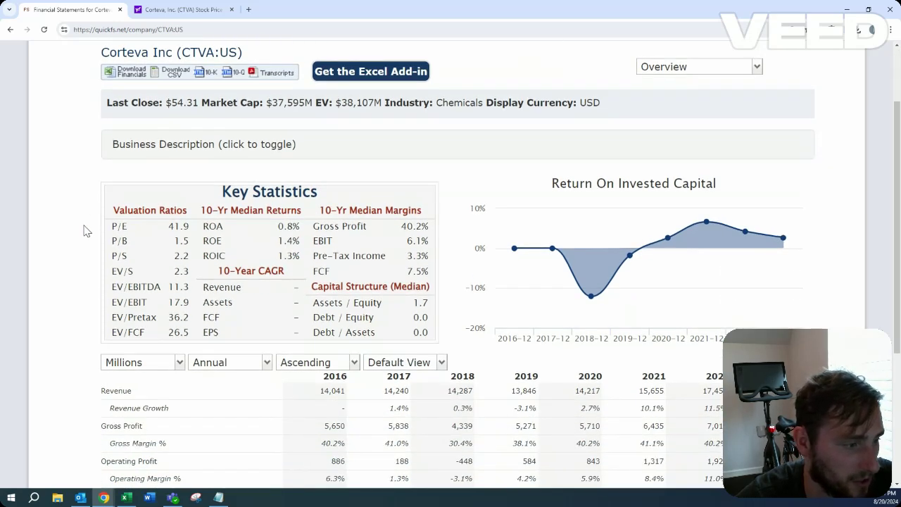
{"action": "key", "text": "alt+Tab"}
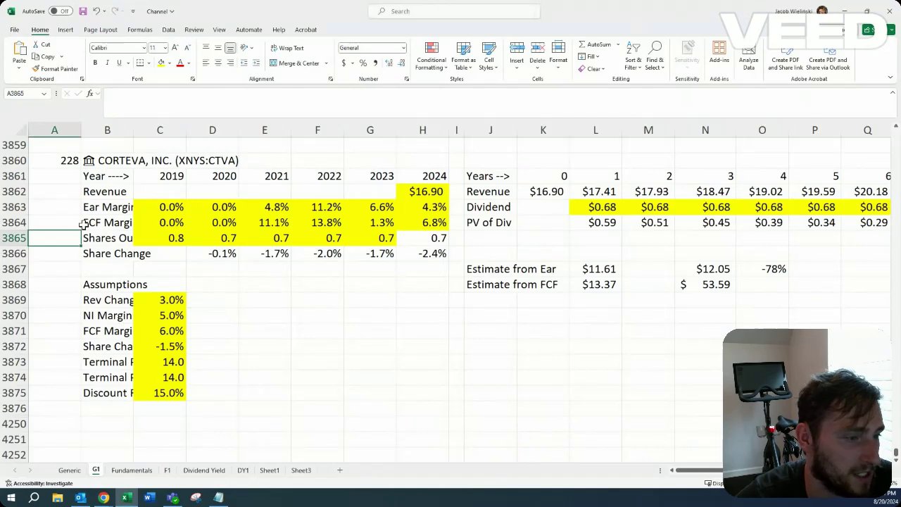
{"action": "double_click", "coordinate": [74, 177]}
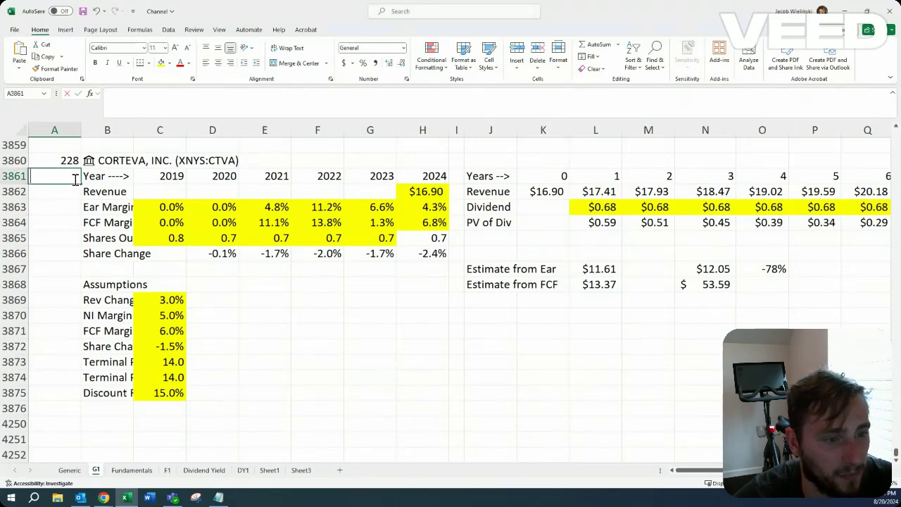
{"action": "left_click", "coordinate": [70, 233]}
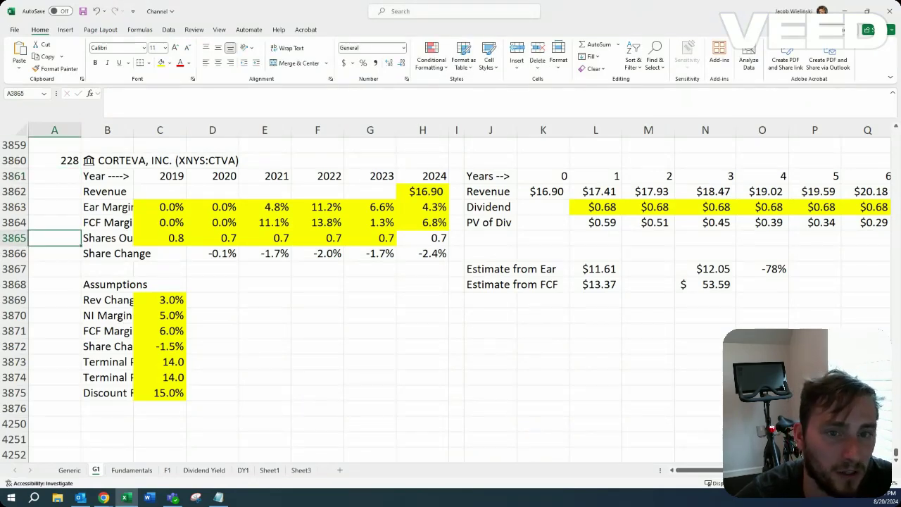